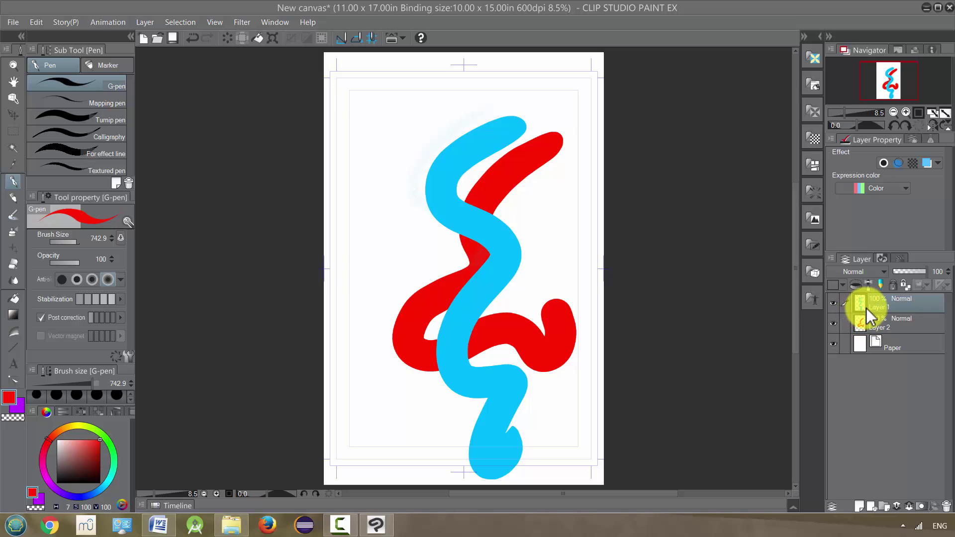
Toggle the visibility of Layer 1 and Layer 2 to check which stroke each holds
click(834, 304)
click(835, 304)
click(834, 320)
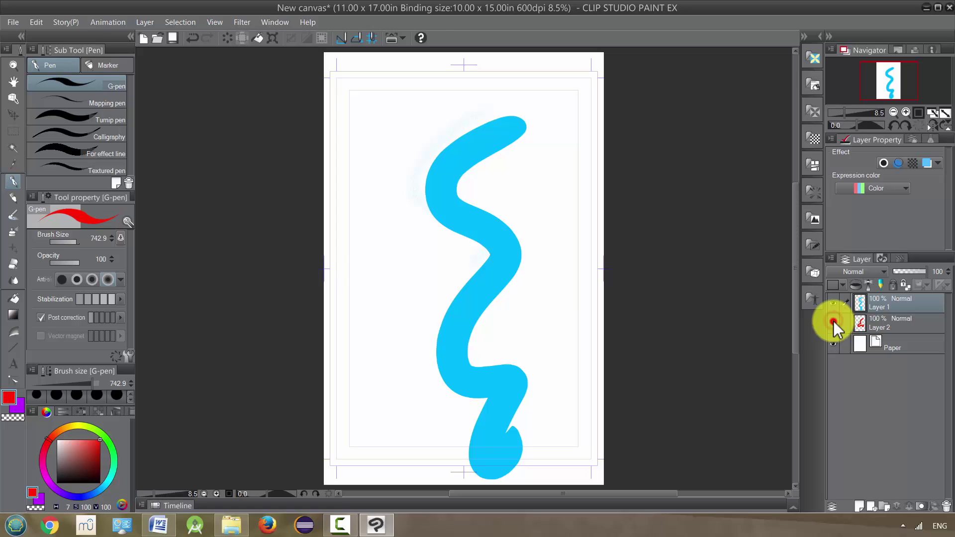
click(833, 321)
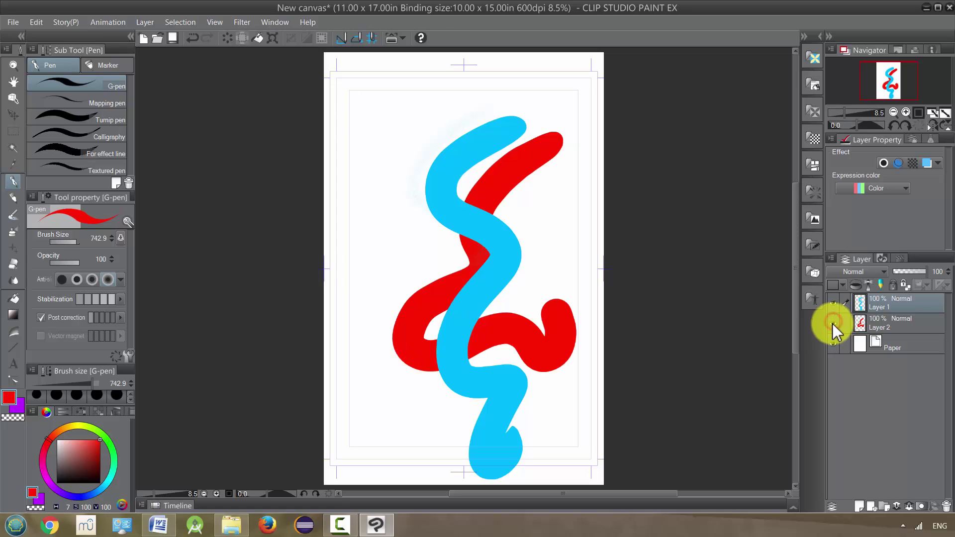
Rename Layer 1, the blue-stroke layer, to 'Colors'
click(876, 305)
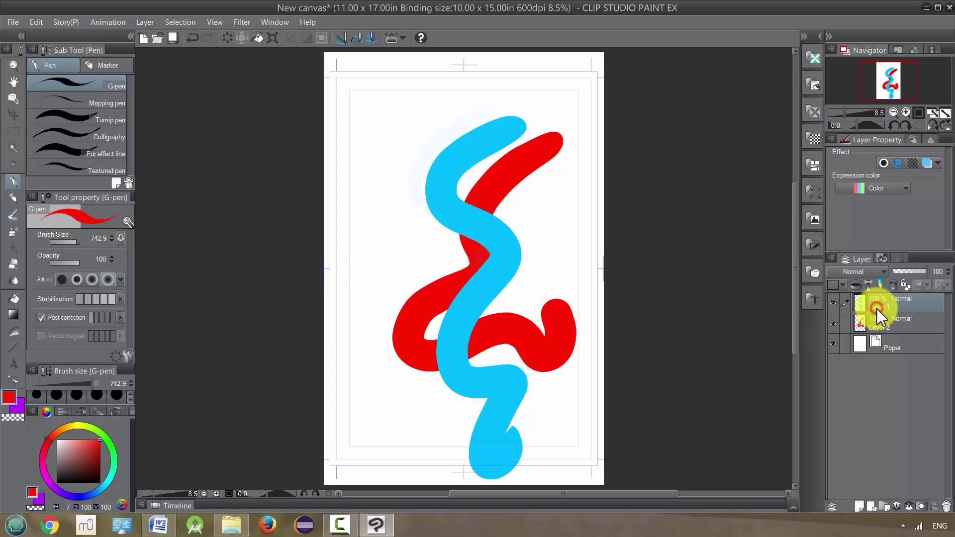
double_click(880, 306)
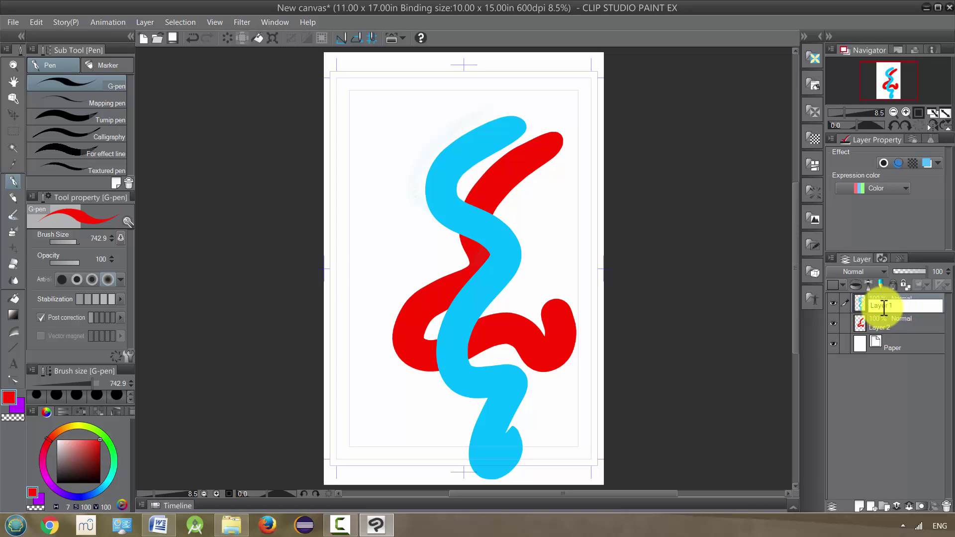
double_click(898, 305)
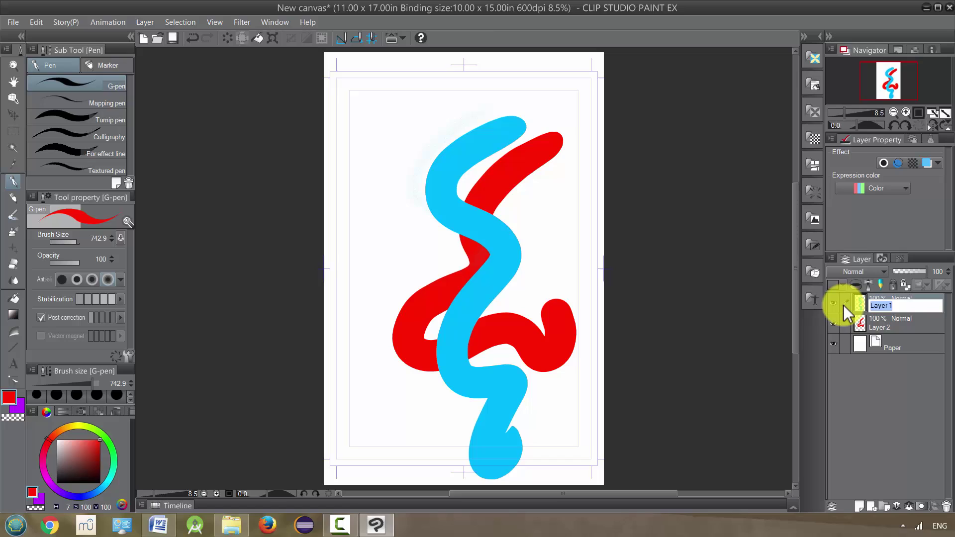
text(Colors)
key(Return)
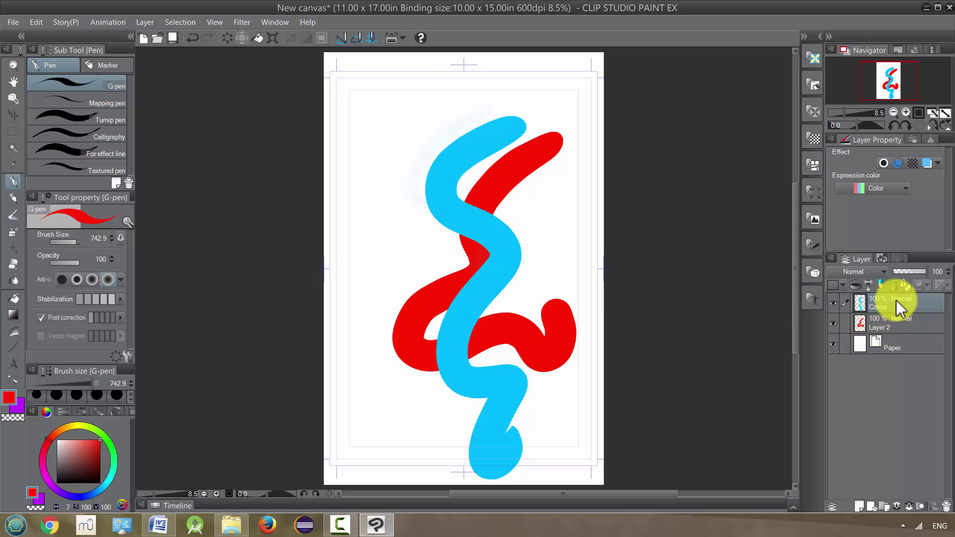
click(834, 324)
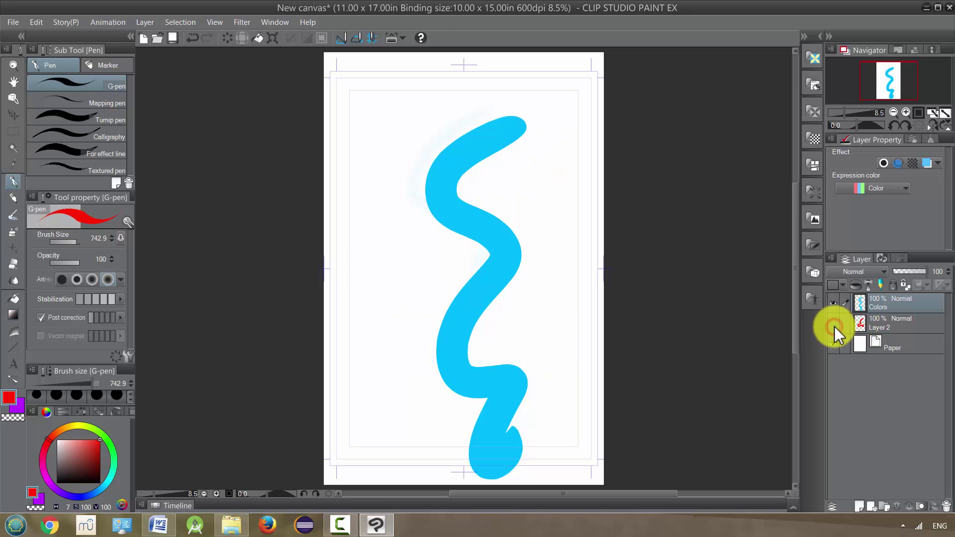
click(834, 324)
click(834, 325)
click(834, 325)
click(833, 305)
click(833, 305)
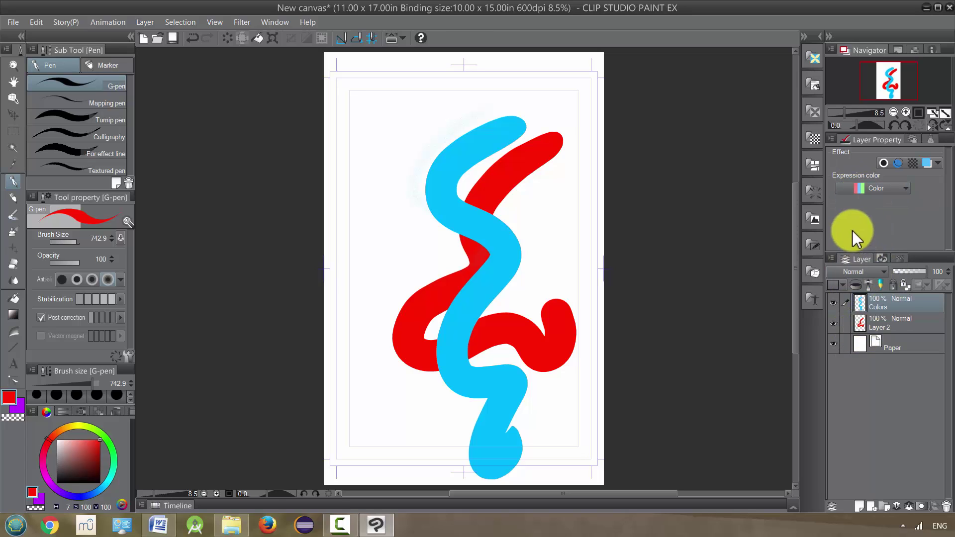
Select Layer 2 and give it a Yellow layer colour label
click(874, 326)
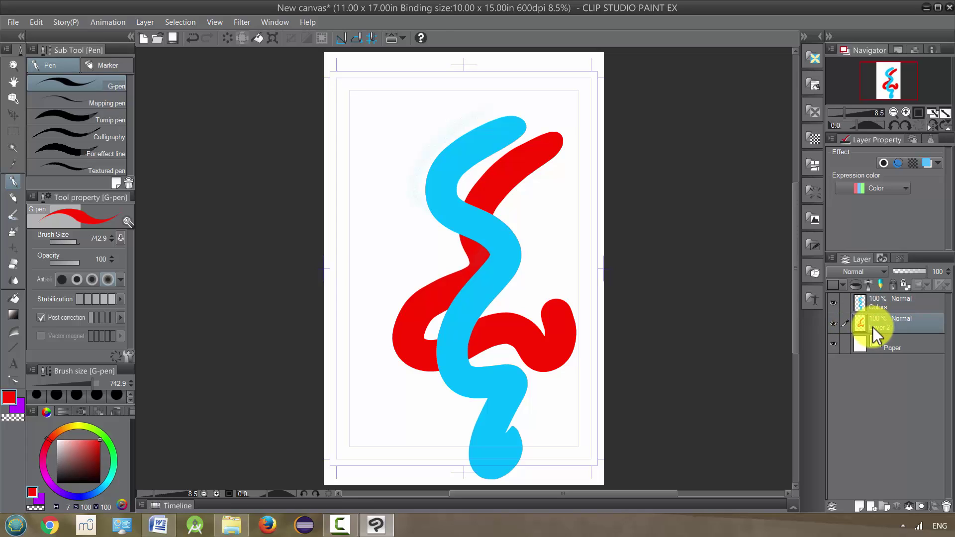
click(842, 287)
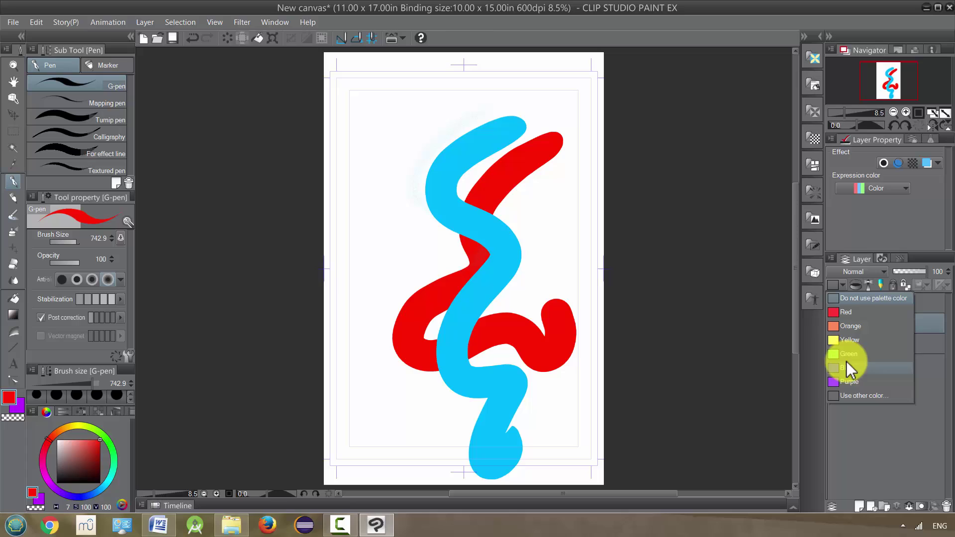
click(849, 341)
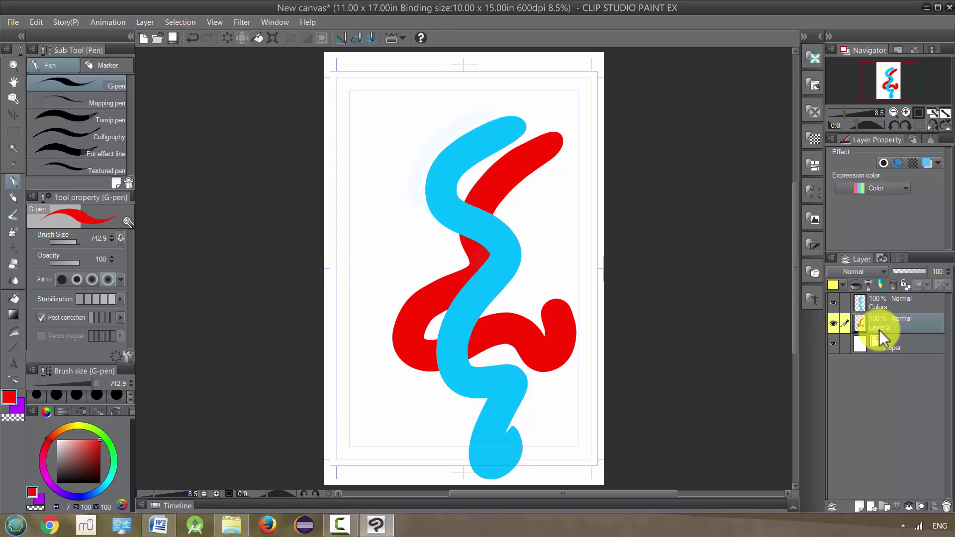
click(834, 324)
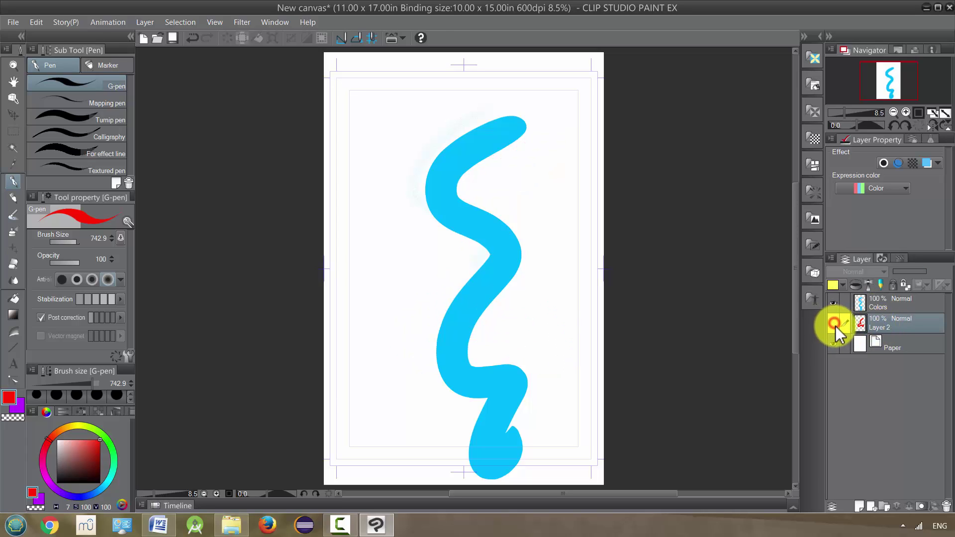
click(835, 325)
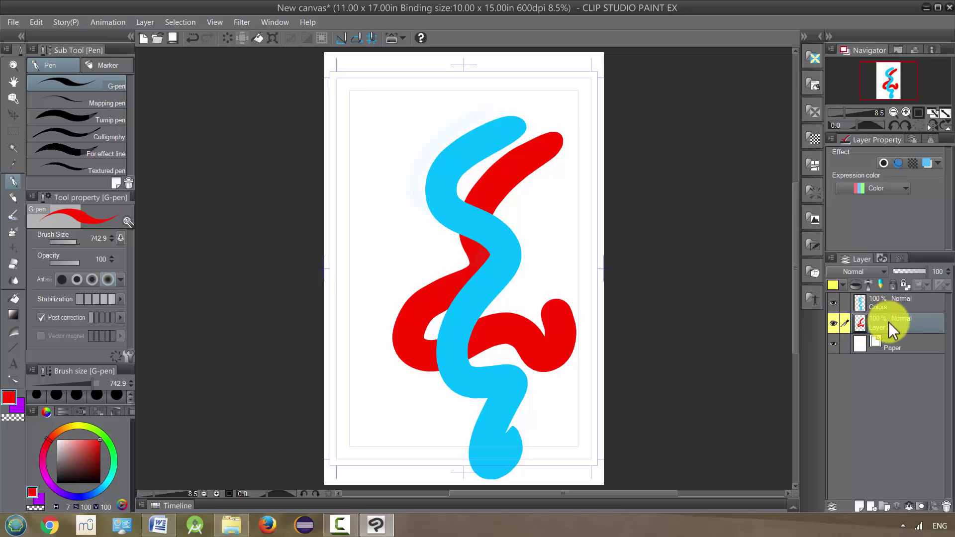
click(925, 272)
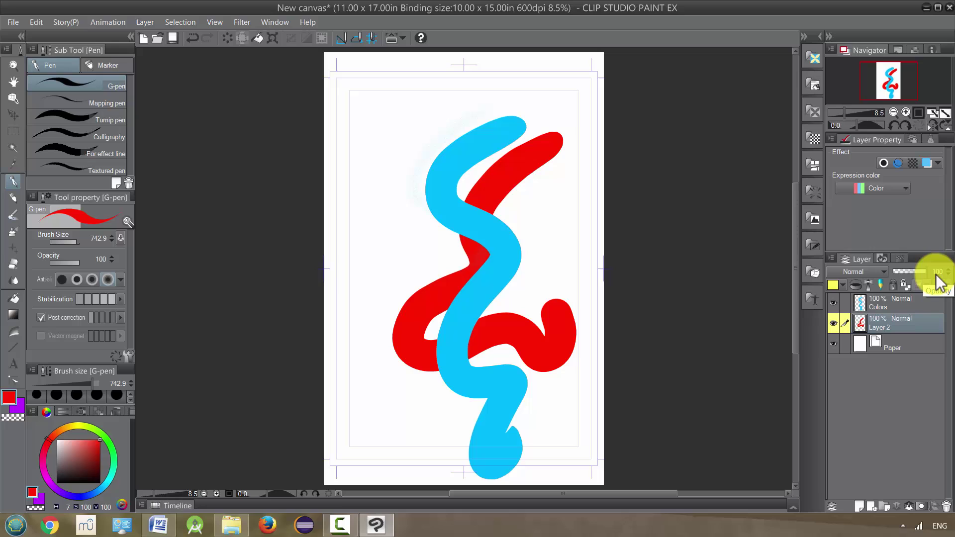
mouse_move(927, 273)
mouse_down()
mouse_move(890, 274)
mouse_move(930, 274)
mouse_up()
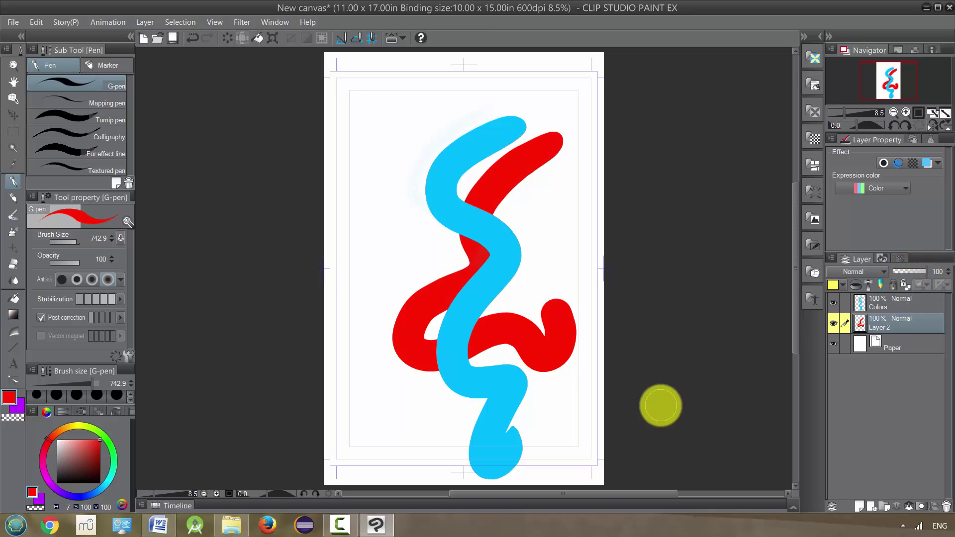
mouse_move(887, 331)
mouse_down()
mouse_move(881, 304)
mouse_move(892, 307)
mouse_move(883, 312)
mouse_up()
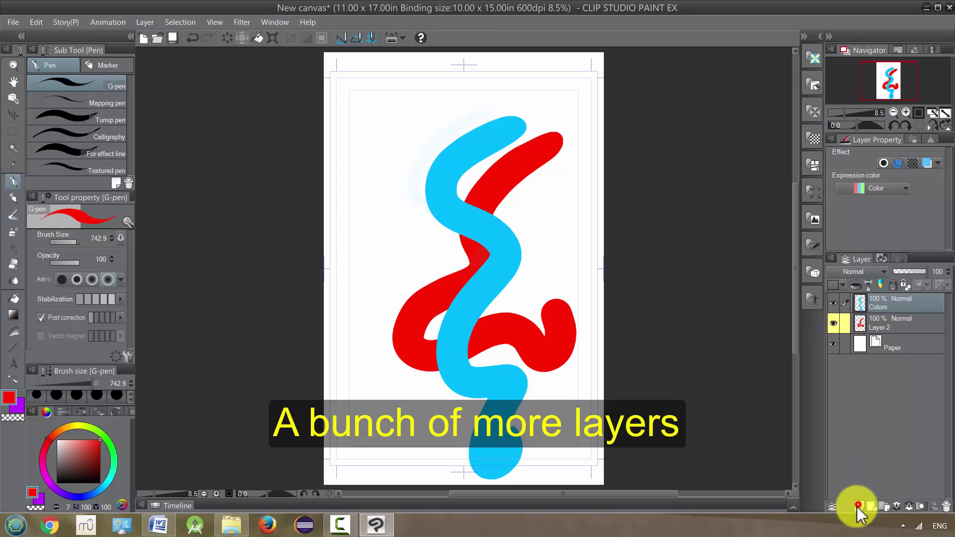
Add three new empty raster layers: Layer 1, Layer 3 and Layer 4
click(858, 508)
click(860, 507)
click(858, 507)
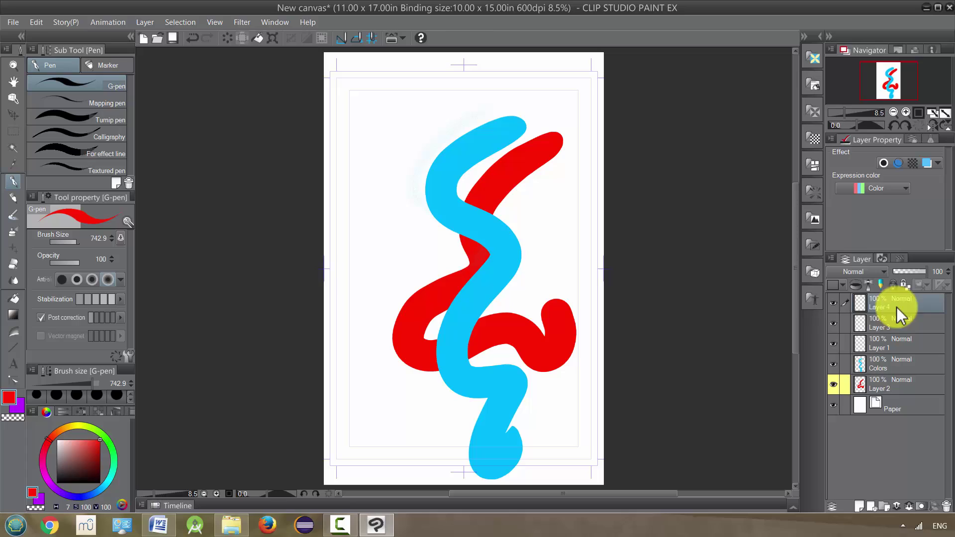
With Layer 4 active, create a new layer folder, Folder 1, at the top
click(889, 342)
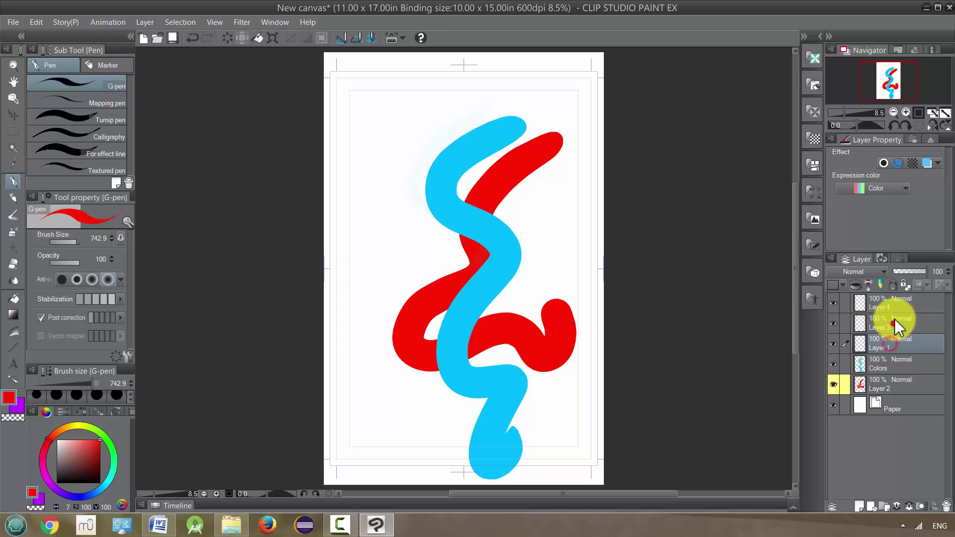
click(892, 307)
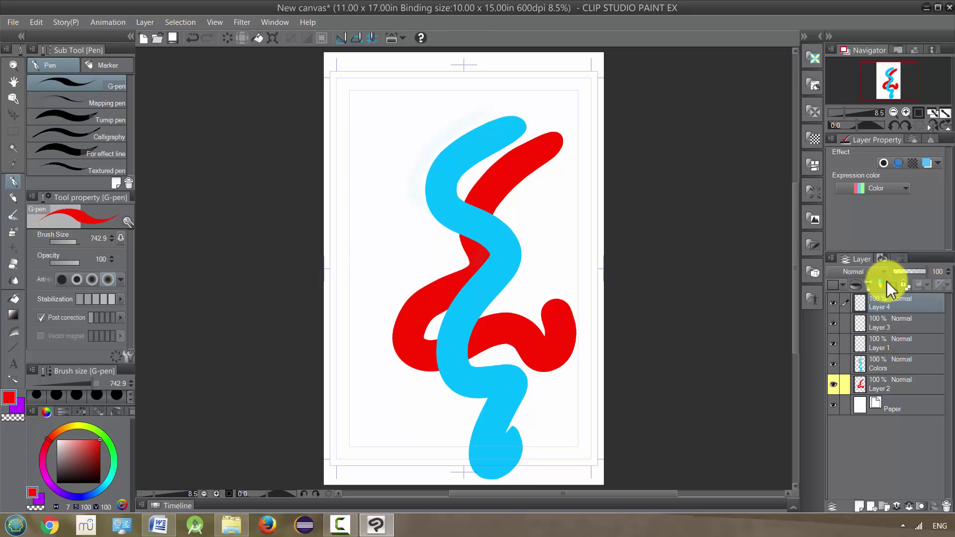
click(884, 506)
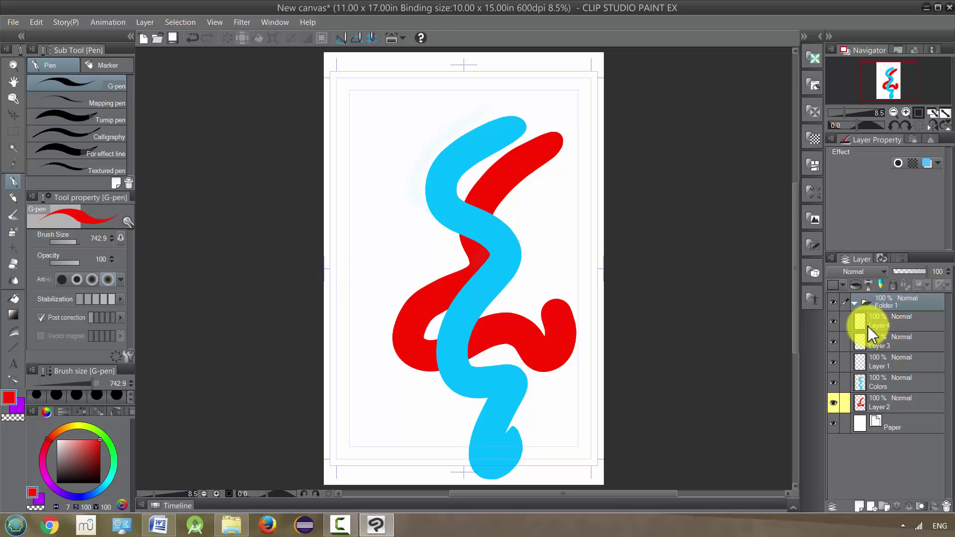
Select Layers 4, 3 and 1 and move them into Folder 1
click(856, 302)
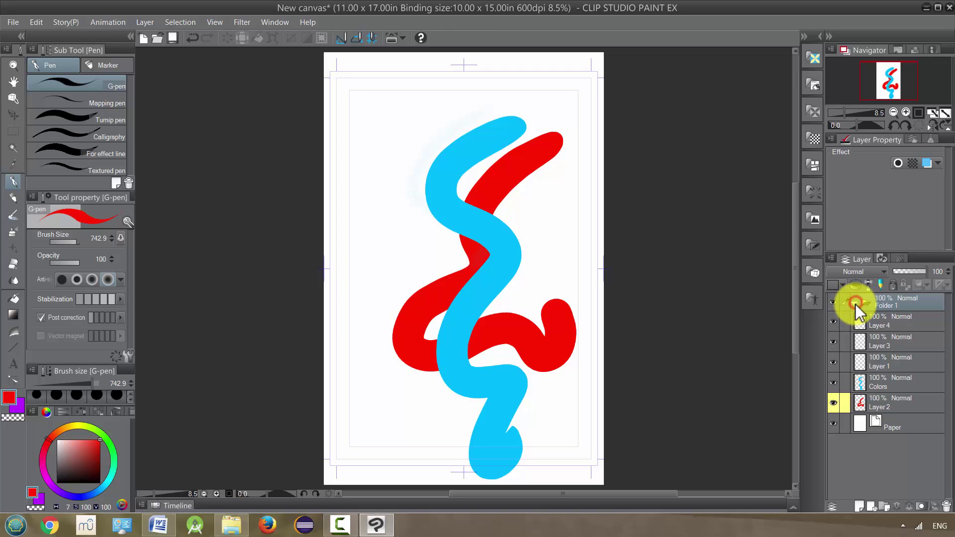
click(886, 327)
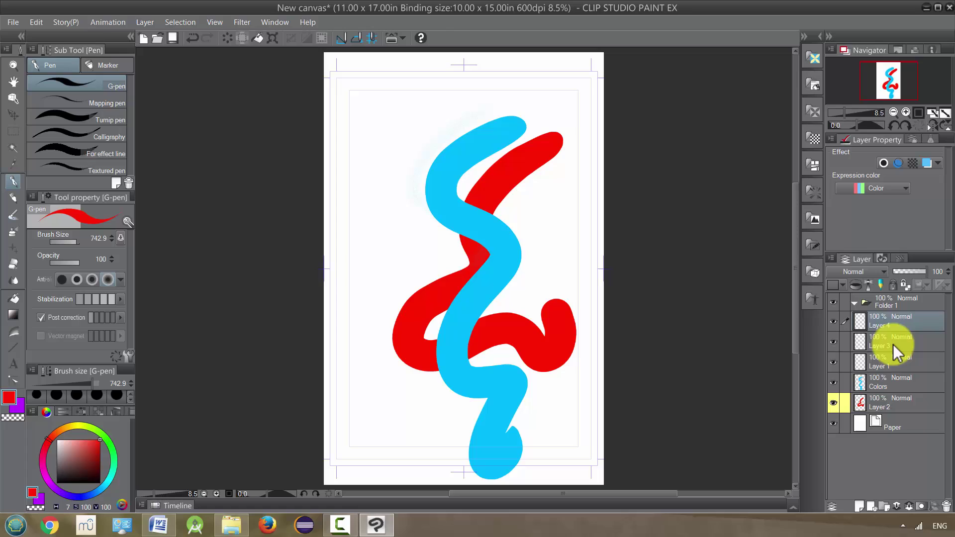
ctrl+click(887, 341)
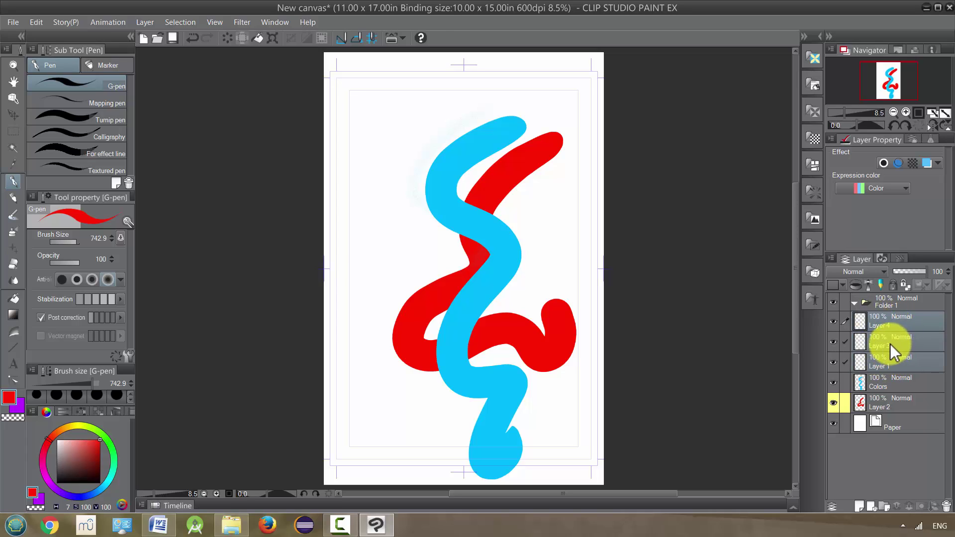
drag(894, 353, 892, 309)
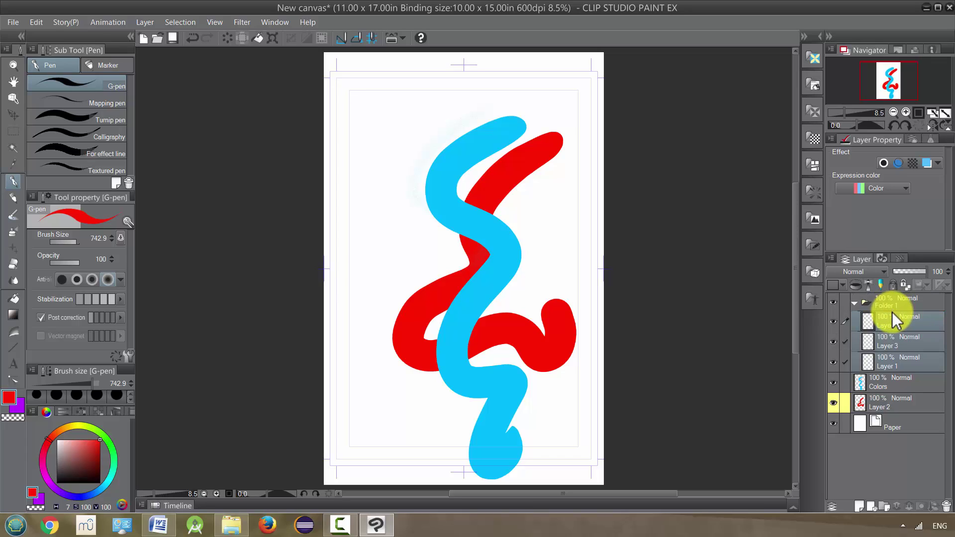
Collapse and expand Folder 1, leaving it open to show Layers 4, 3 and 1
click(855, 305)
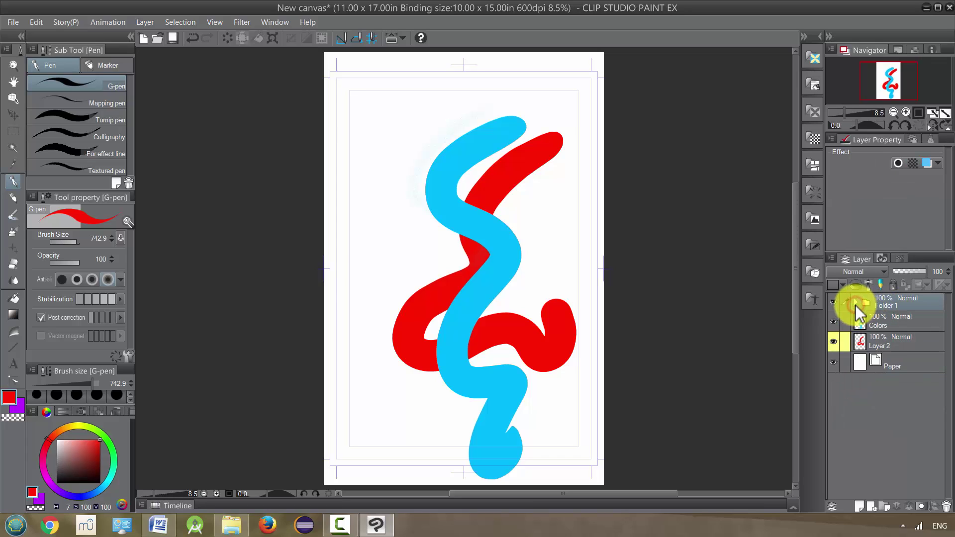
click(855, 306)
click(855, 305)
click(855, 304)
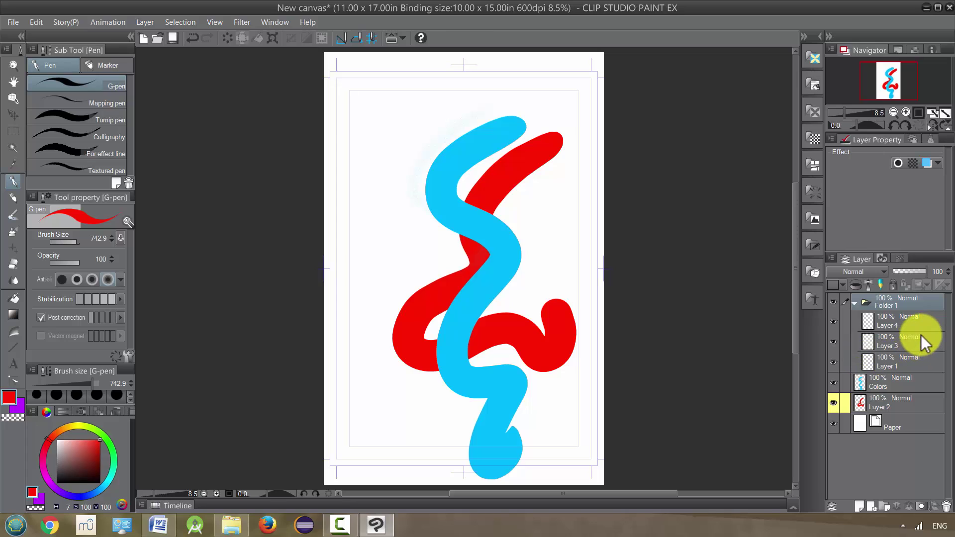
key(alt+[)
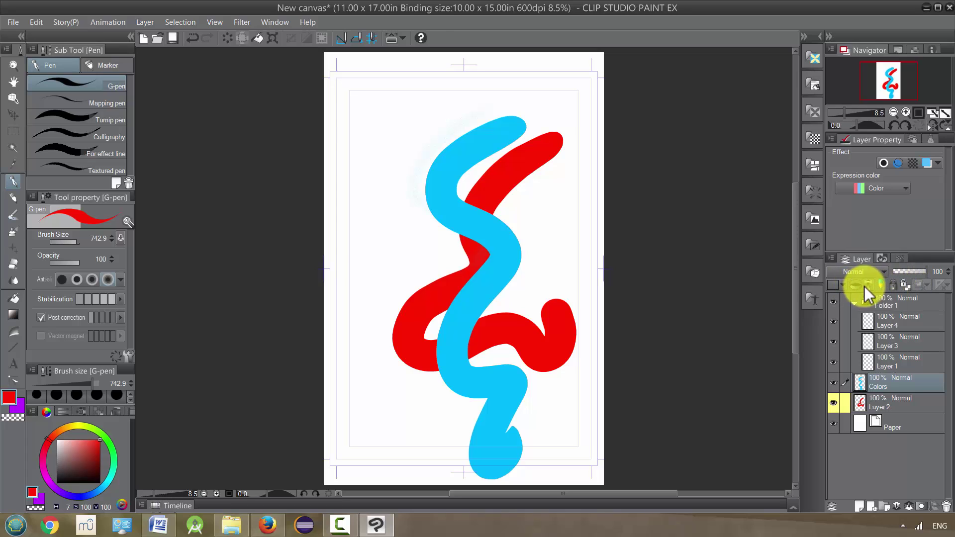
click(866, 272)
click(870, 273)
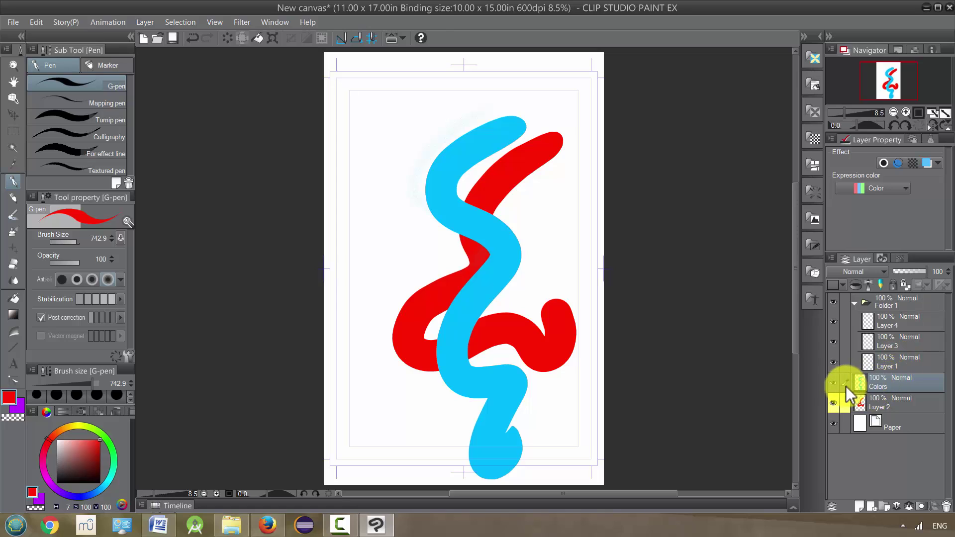
click(833, 383)
click(832, 383)
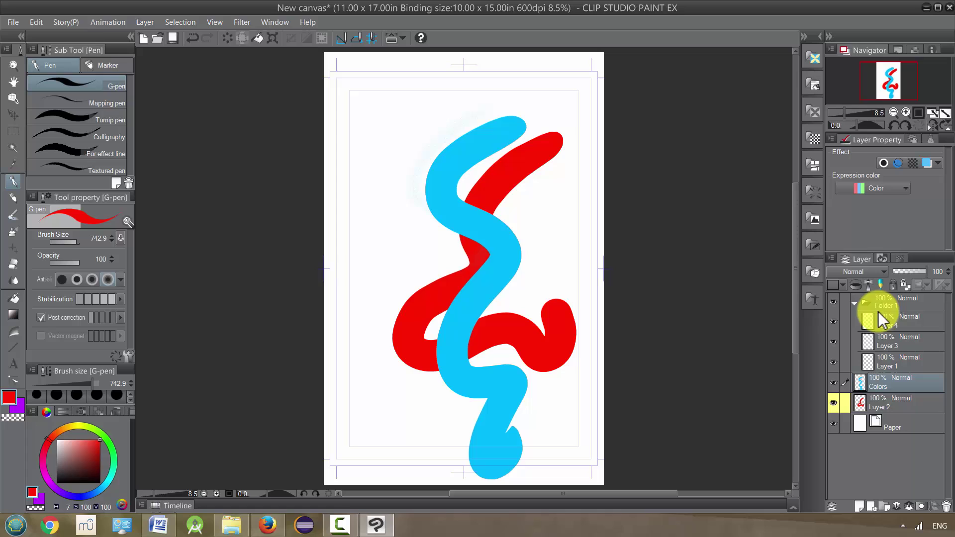
Lock the Colors layer and confirm that painting on it is blocked
click(893, 284)
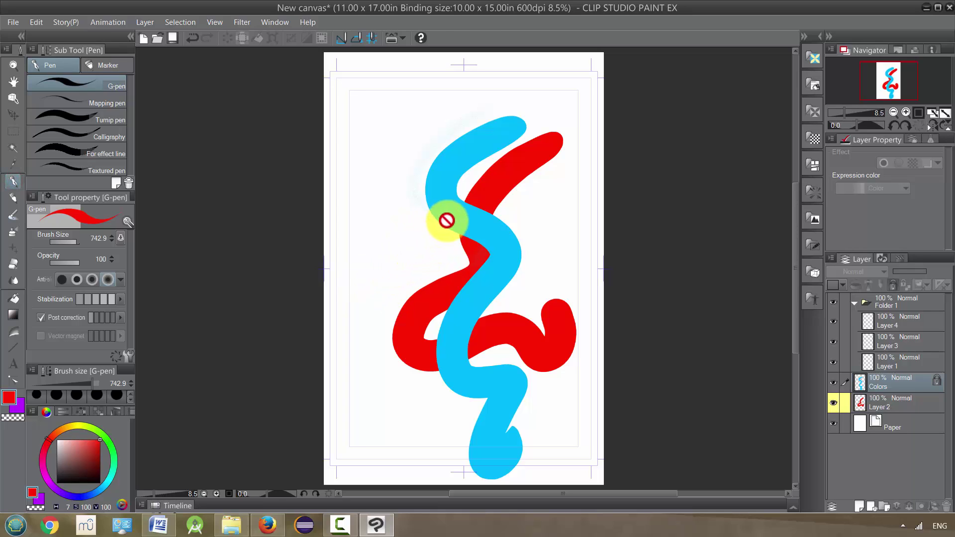
drag(508, 215, 471, 235)
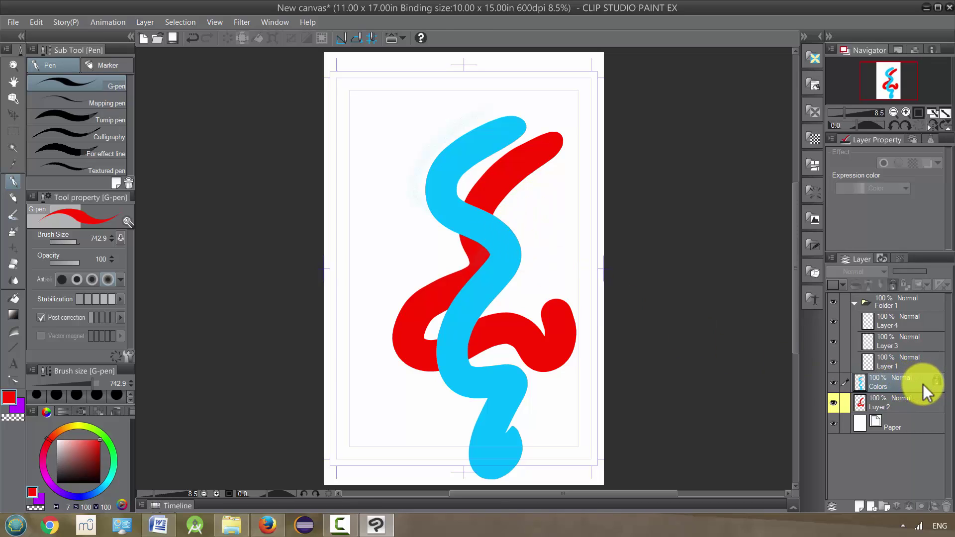
Paint a red stroke at the lower right on Layer 2, checking it beneath Colors
click(833, 383)
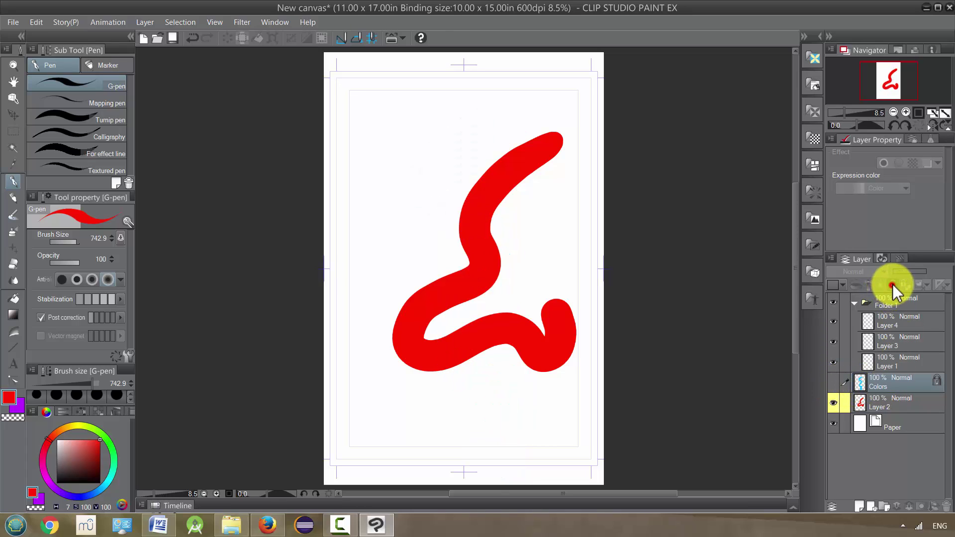
click(834, 384)
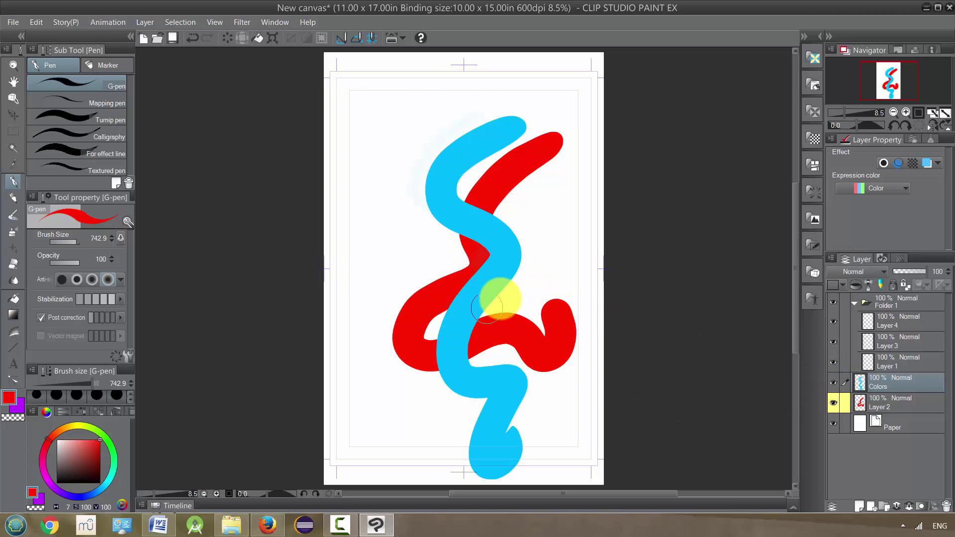
mouse_move(541, 266)
mouse_down()
mouse_move(528, 361)
mouse_move(552, 388)
mouse_up()
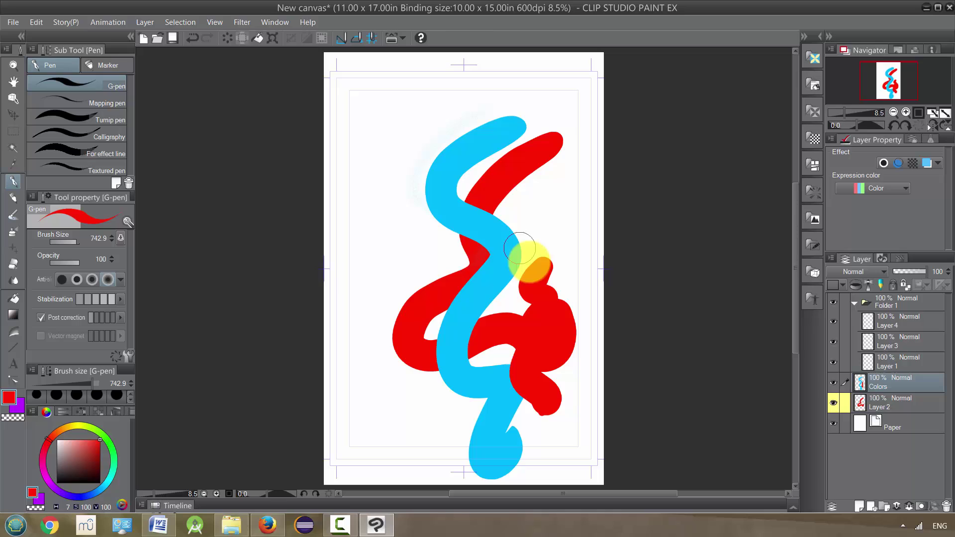
click(833, 382)
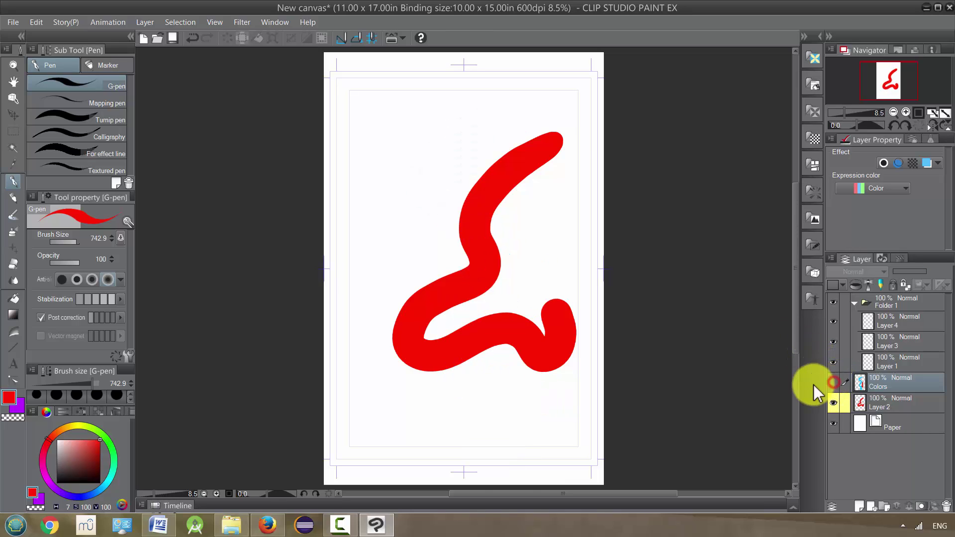
click(834, 382)
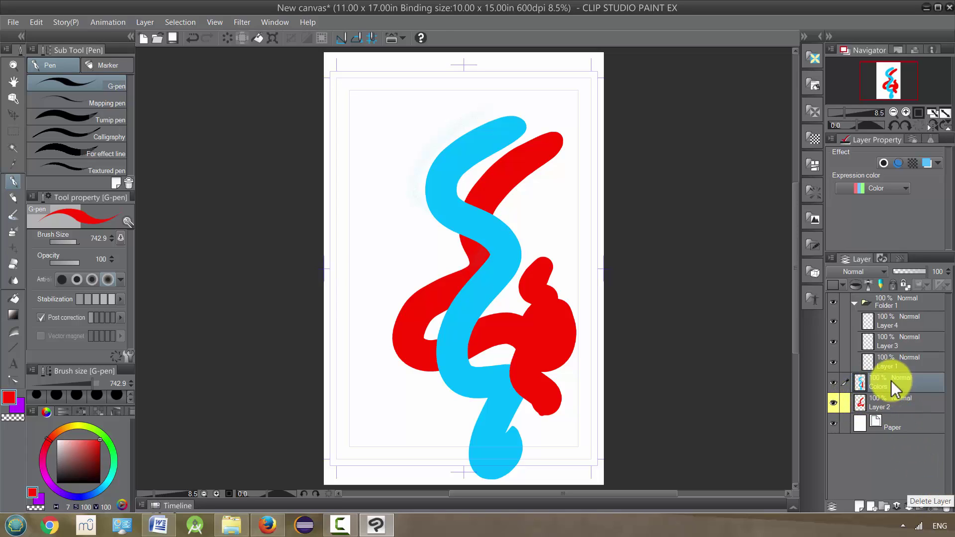
Delete the Colors layer with the trash icon and Layer 2 via Delete Layer
click(947, 507)
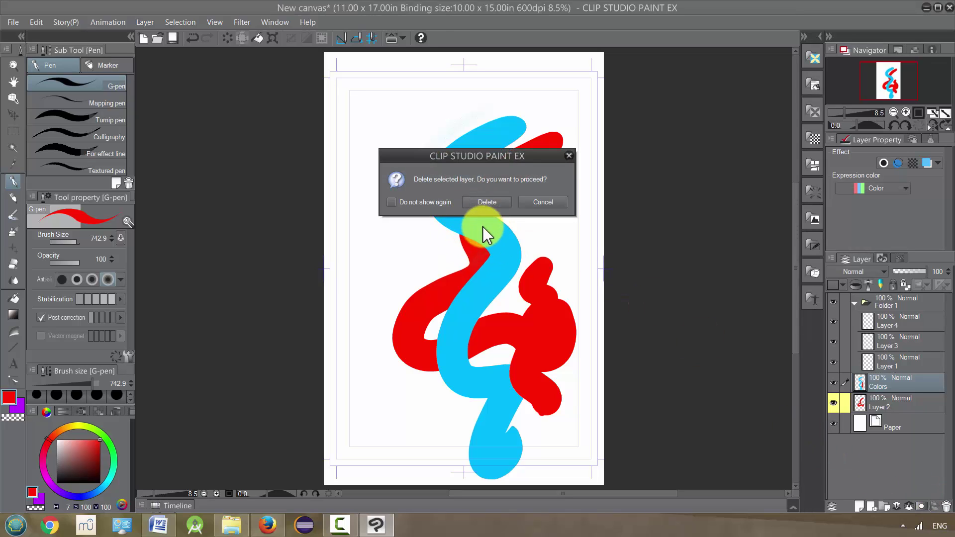
click(488, 205)
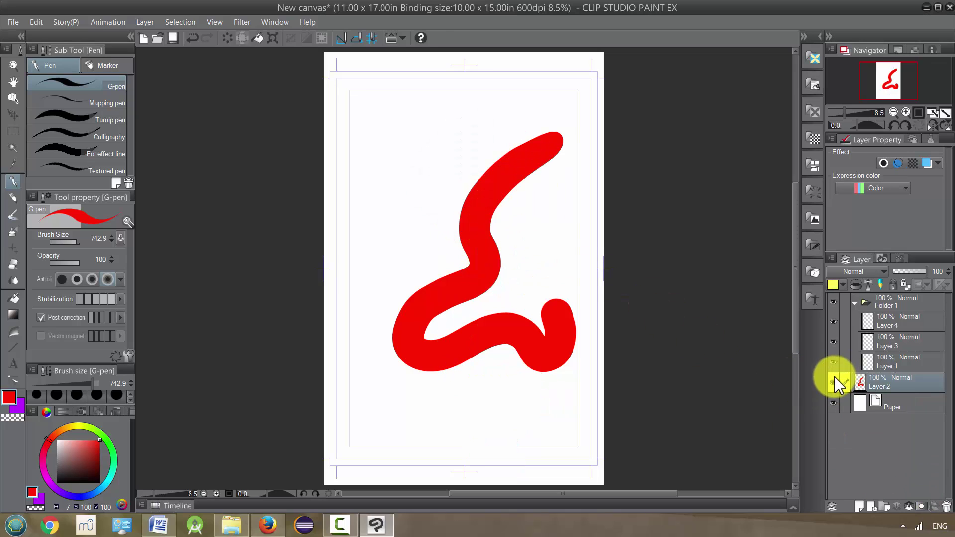
click(885, 378)
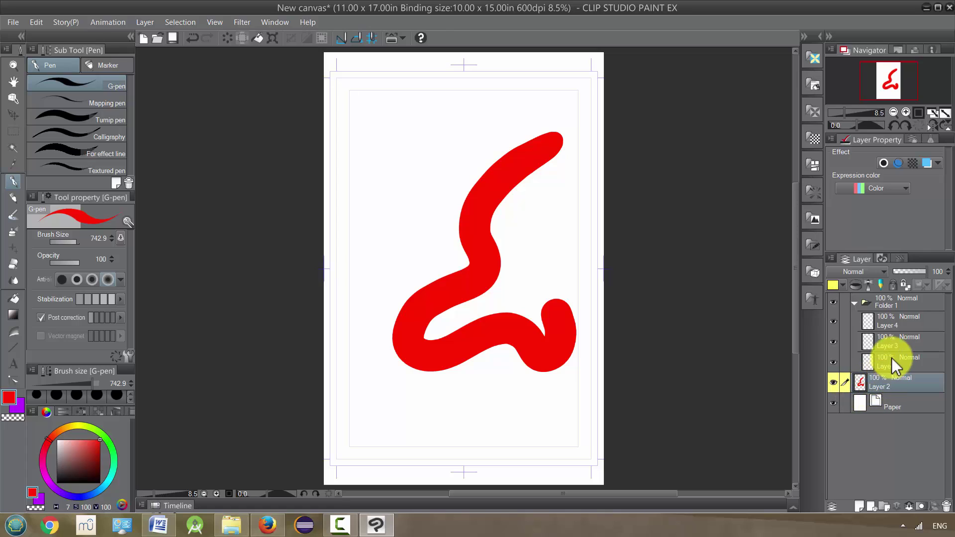
right_click(894, 383)
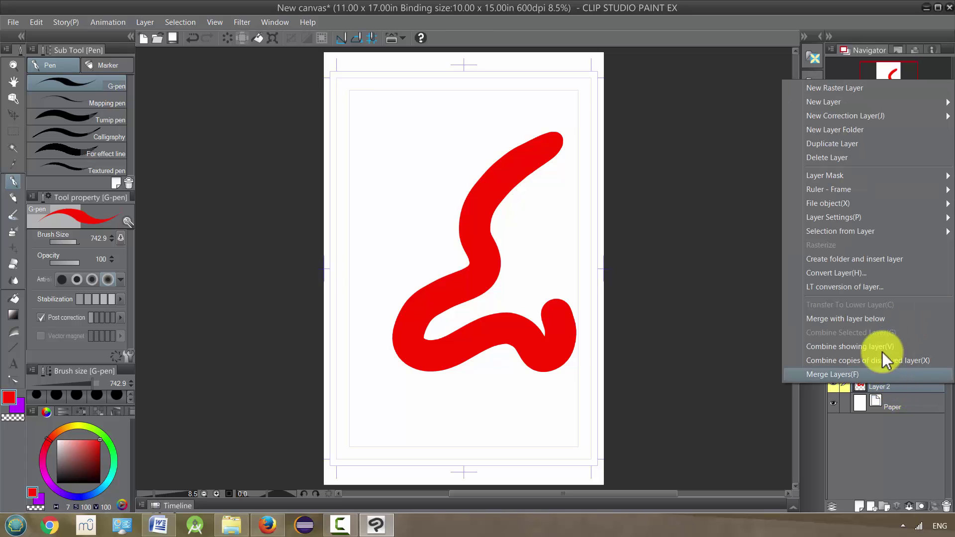
click(821, 158)
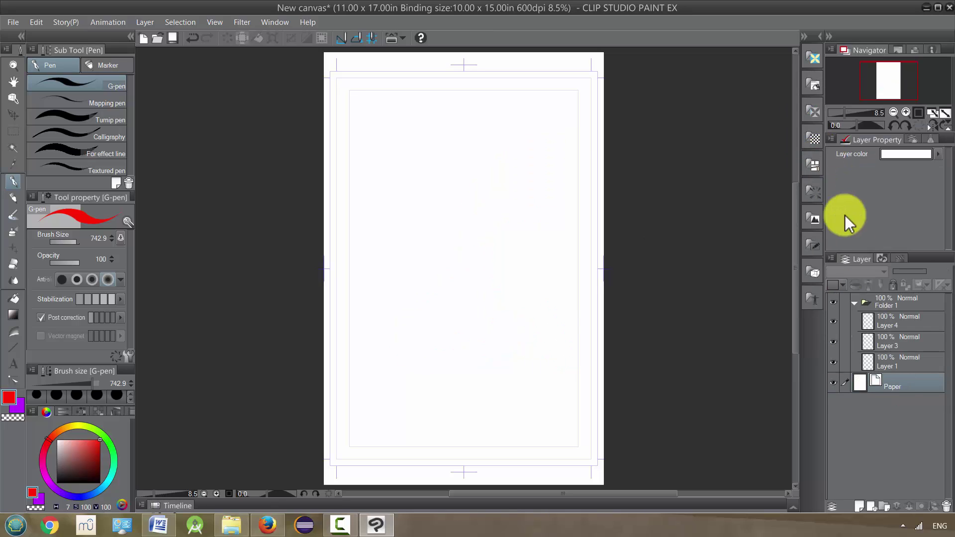
Drag Layer 1 to the trash, hide Layer 3, and make Folder 1 visible again
click(897, 357)
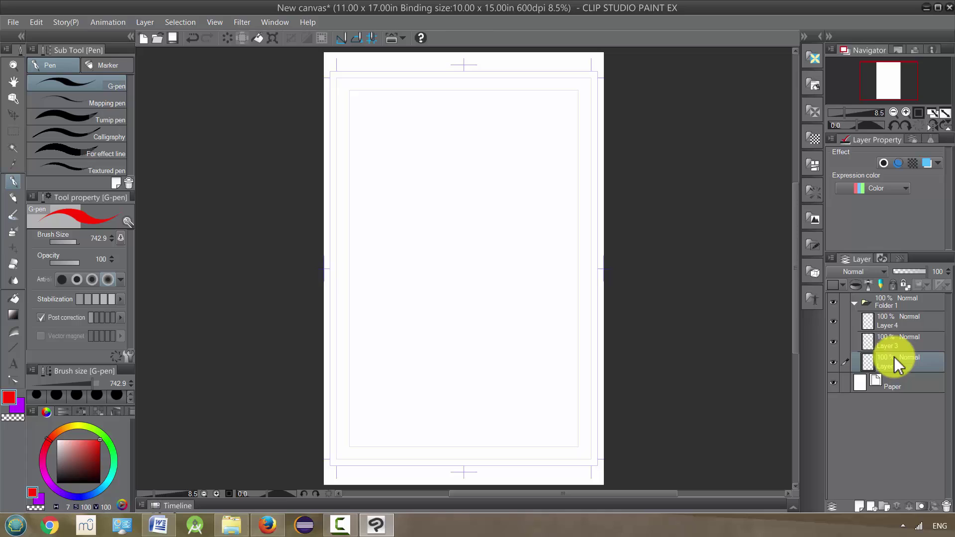
drag(895, 366, 947, 508)
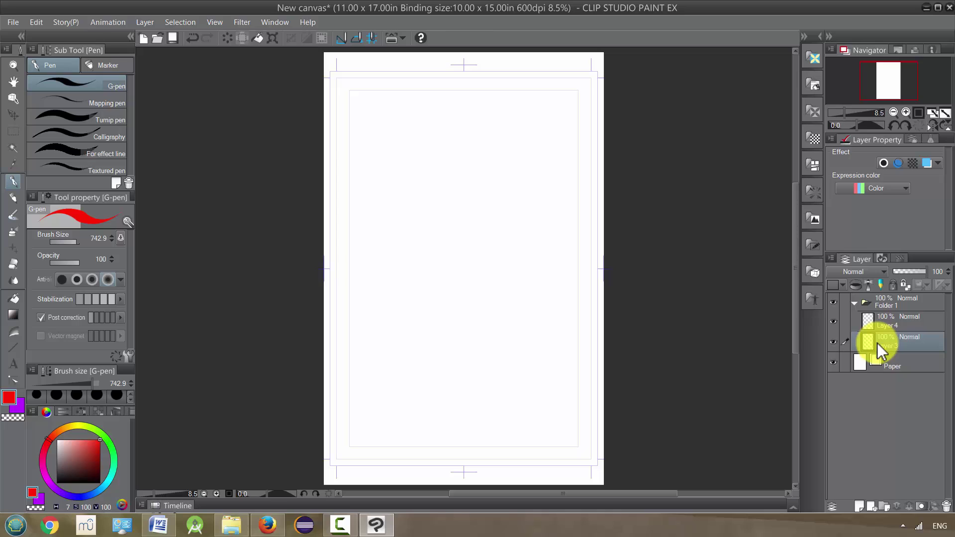
click(834, 342)
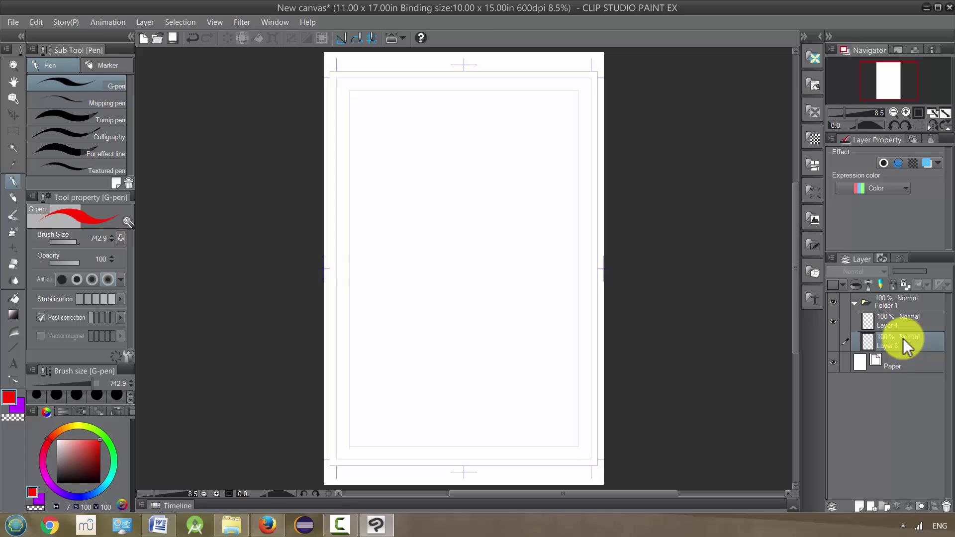
drag(897, 327, 857, 339)
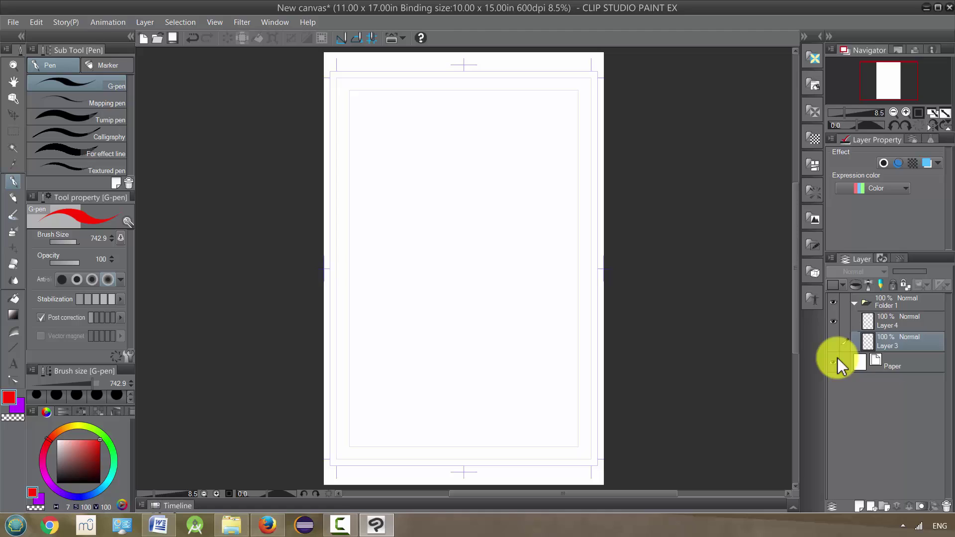
click(833, 302)
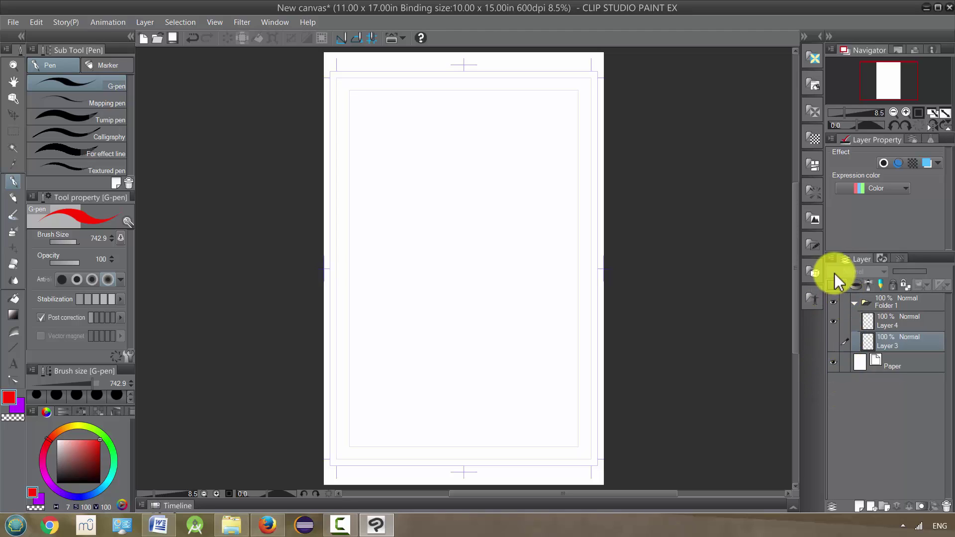